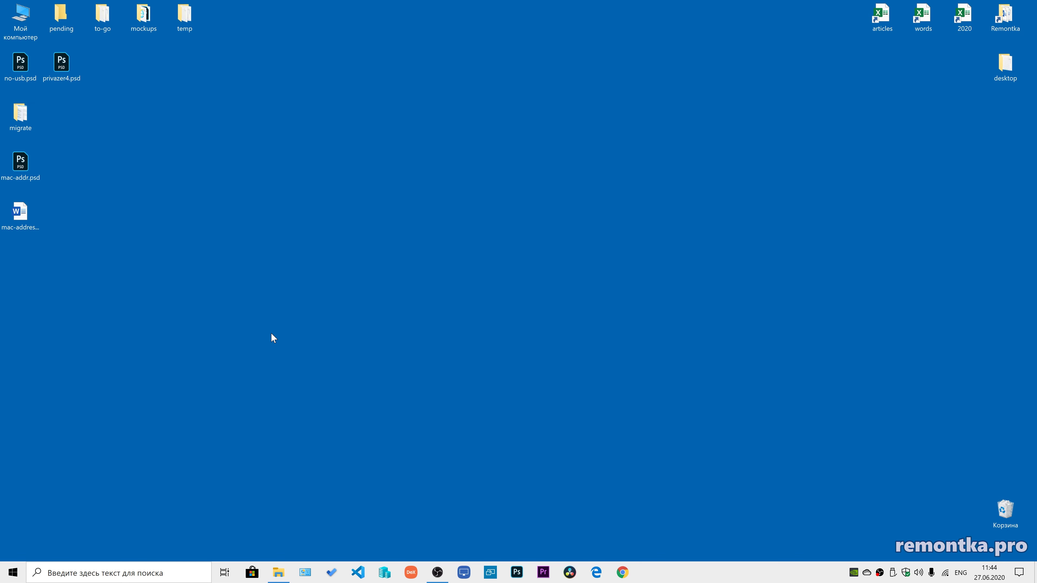
Step: Open the hardware properties of the Wi-Fi connection in Windows Settings to view its physical (MAC) address
{"action": "key", "text": "super+i"}
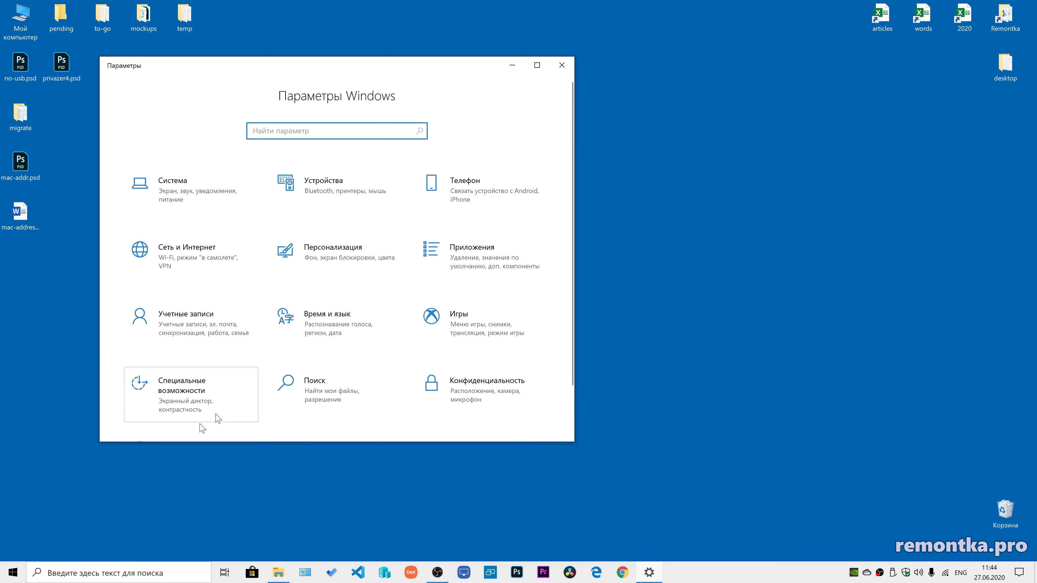
{"action": "left_click", "coordinate": [191, 249]}
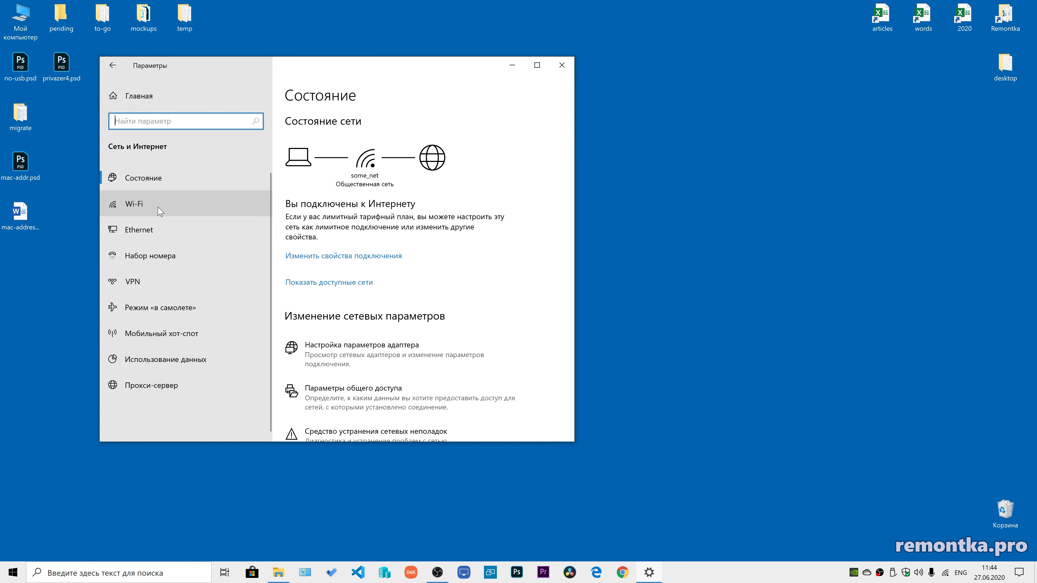
{"action": "left_click", "coordinate": [151, 204]}
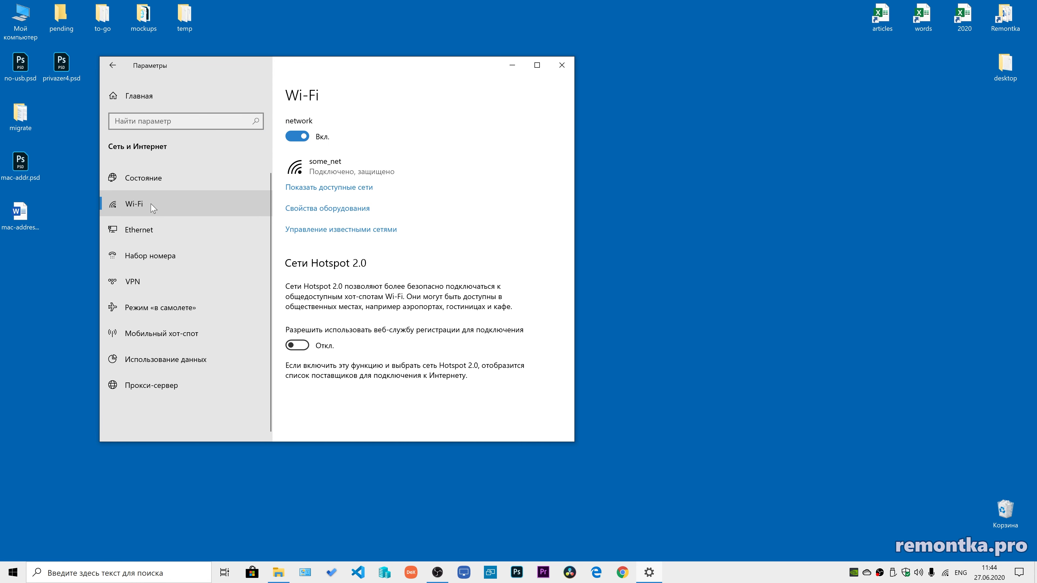
{"action": "left_click", "coordinate": [343, 210]}
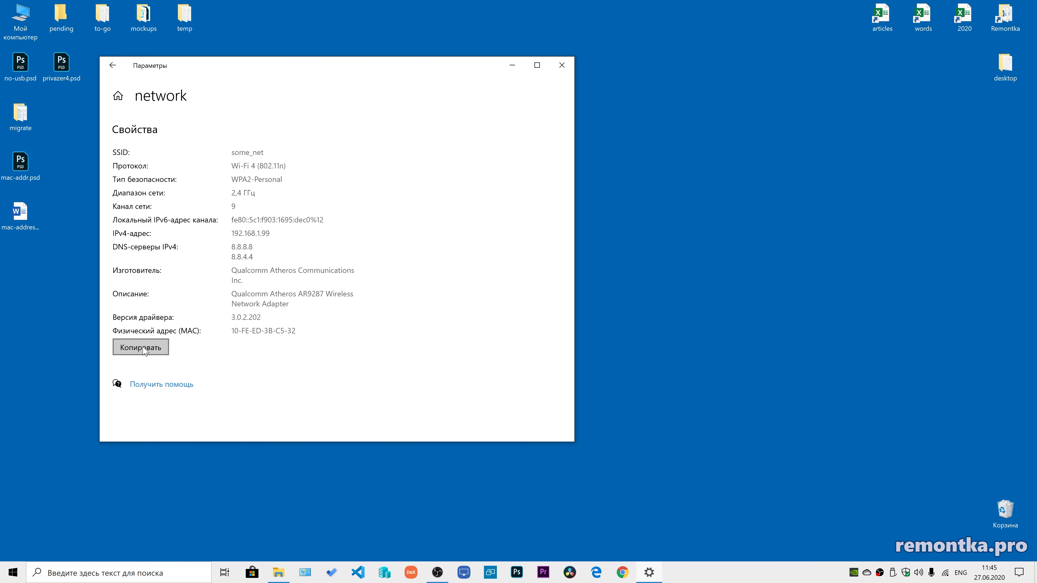
Step: Check the Ethernet page of the network settings, and close Settings
{"action": "left_click", "coordinate": [112, 66]}
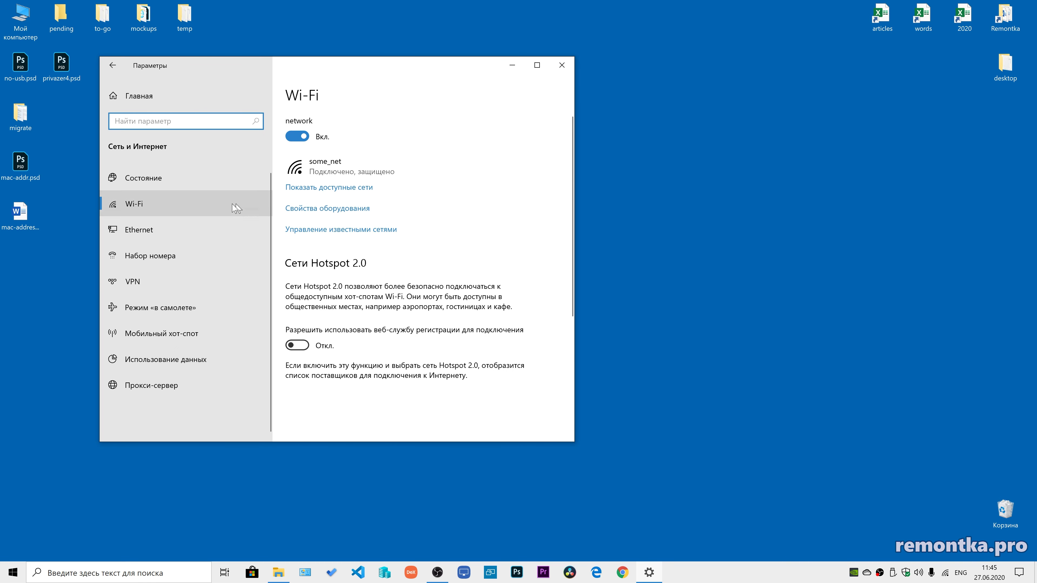
{"action": "left_click", "coordinate": [152, 235]}
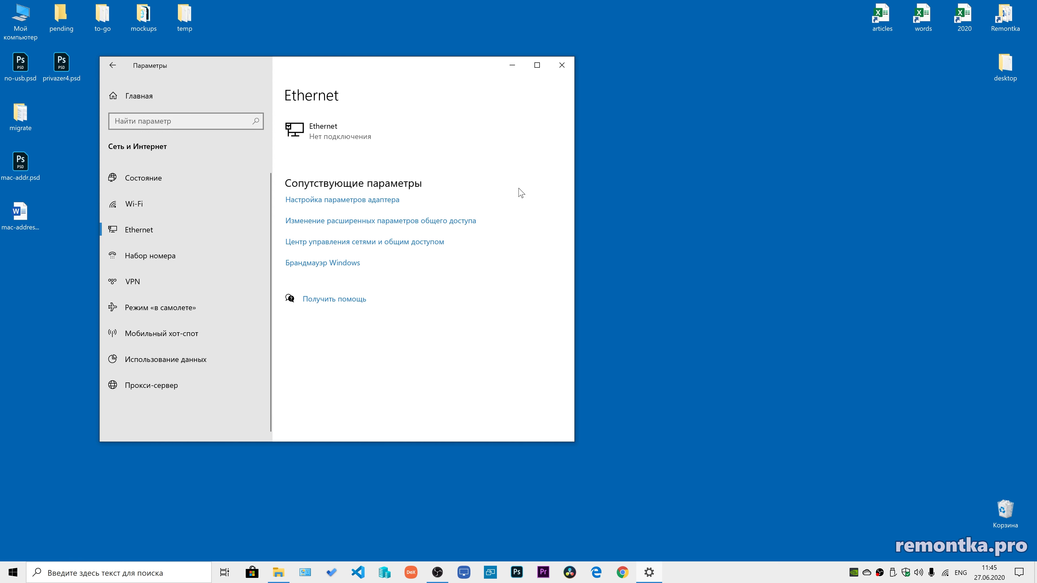
{"action": "left_click", "coordinate": [562, 66]}
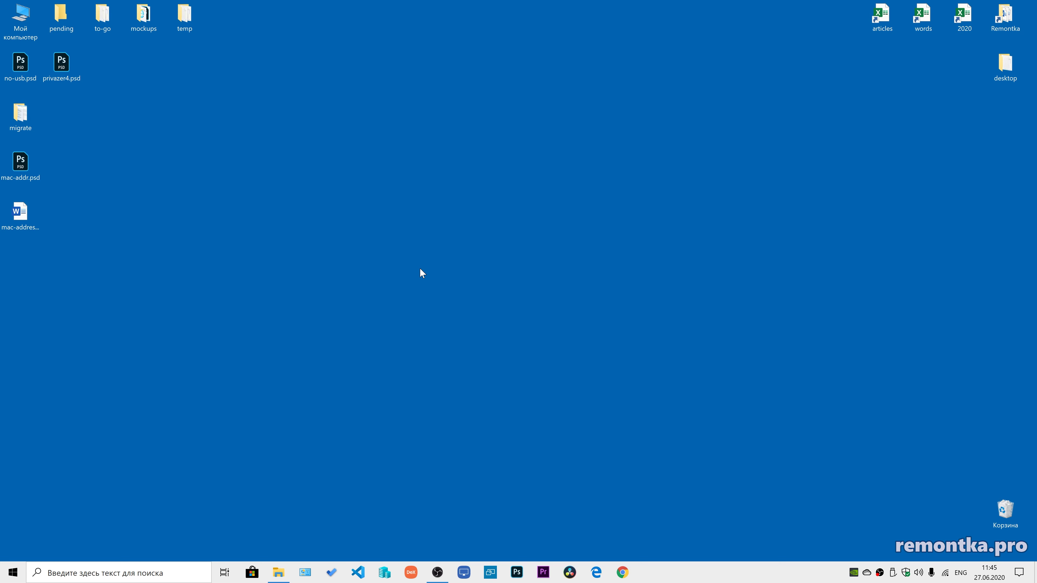
Step: Launch System Information with msinfo32 and display the network adapter details under Components (Компоненты) > Network (Сеть)
{"action": "key", "text": "super+r"}
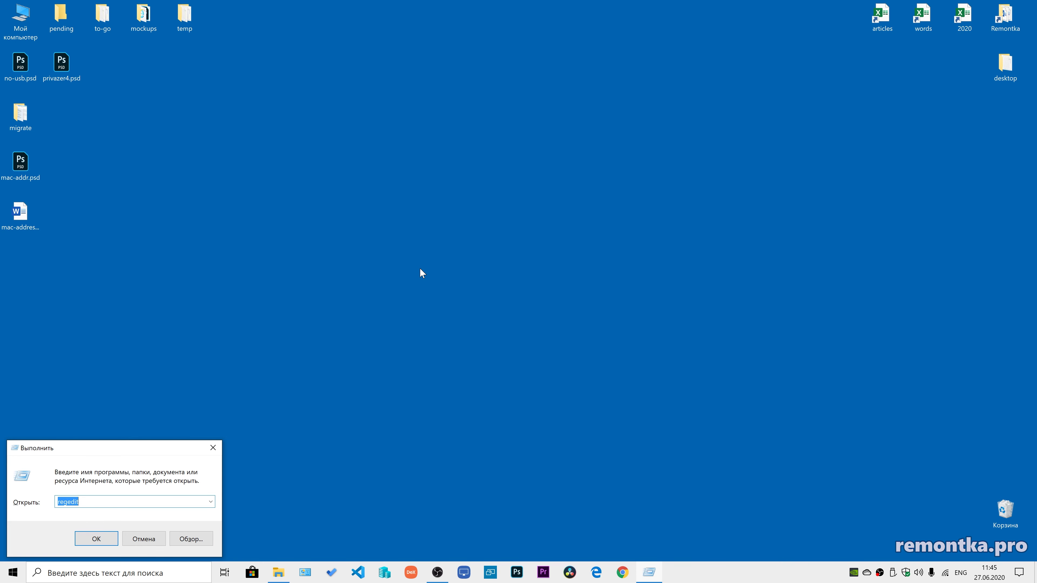
{"action": "type", "text": "msinfo32"}
{"action": "key", "text": "Return"}
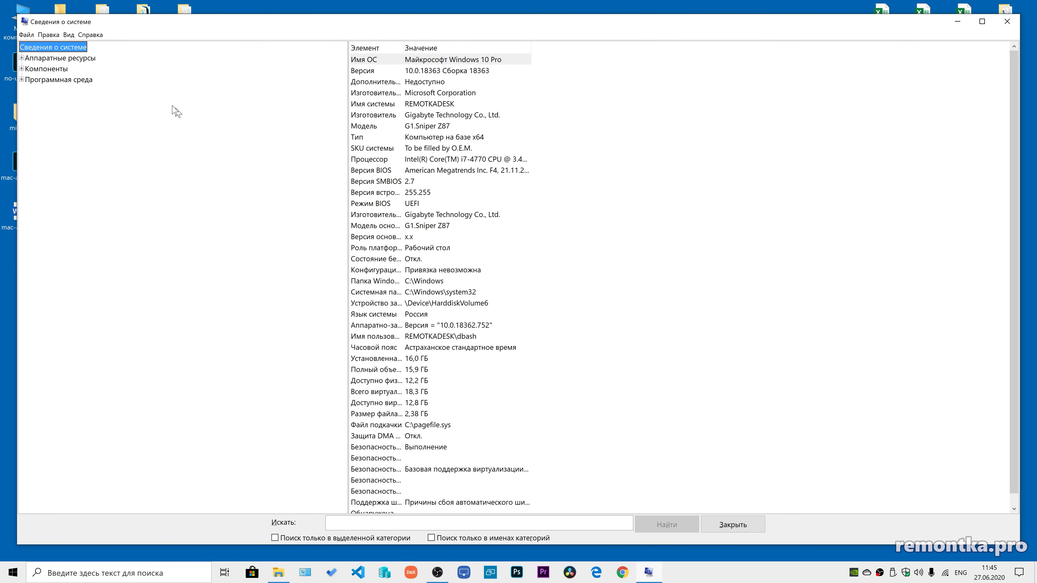
{"action": "left_click", "coordinate": [22, 69]}
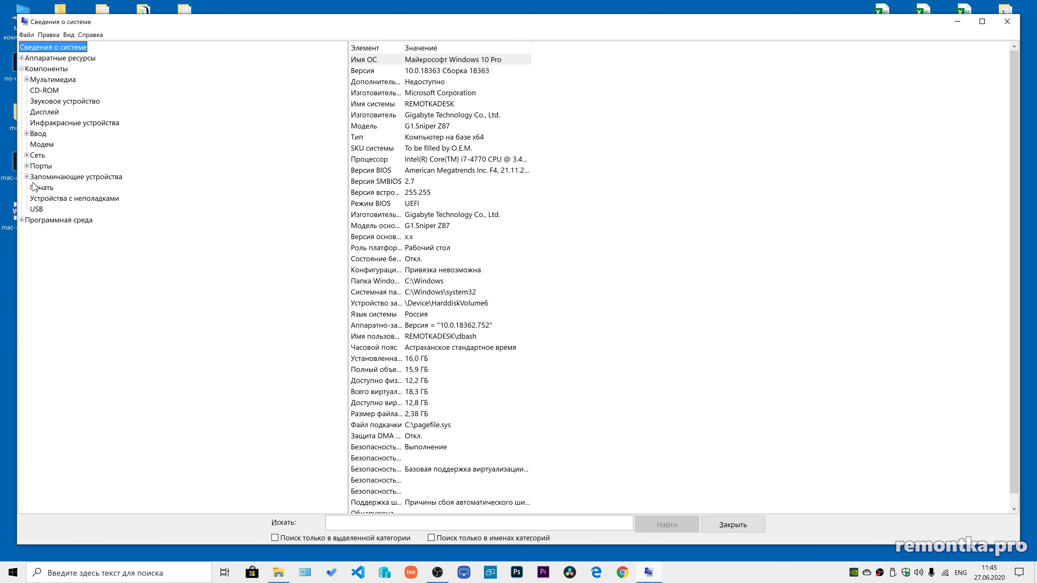
{"action": "left_click", "coordinate": [26, 155]}
{"action": "left_click", "coordinate": [48, 167]}
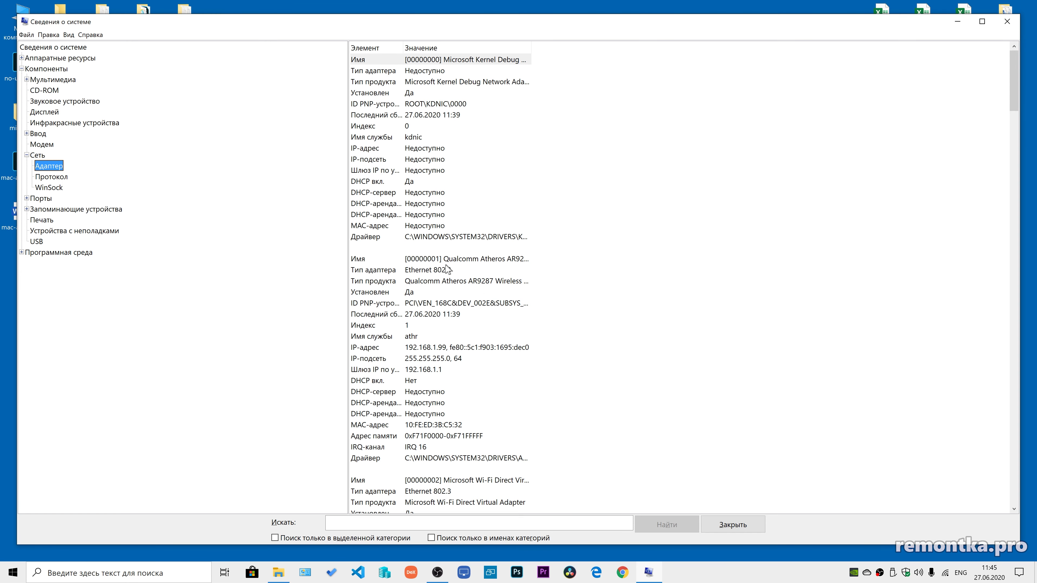
Step: Locate the MAC address entries of the Qualcomm Atheros wireless adapter and the Killer E2200 Ethernet adapter in the adapter details
{"action": "left_click", "coordinate": [384, 260]}
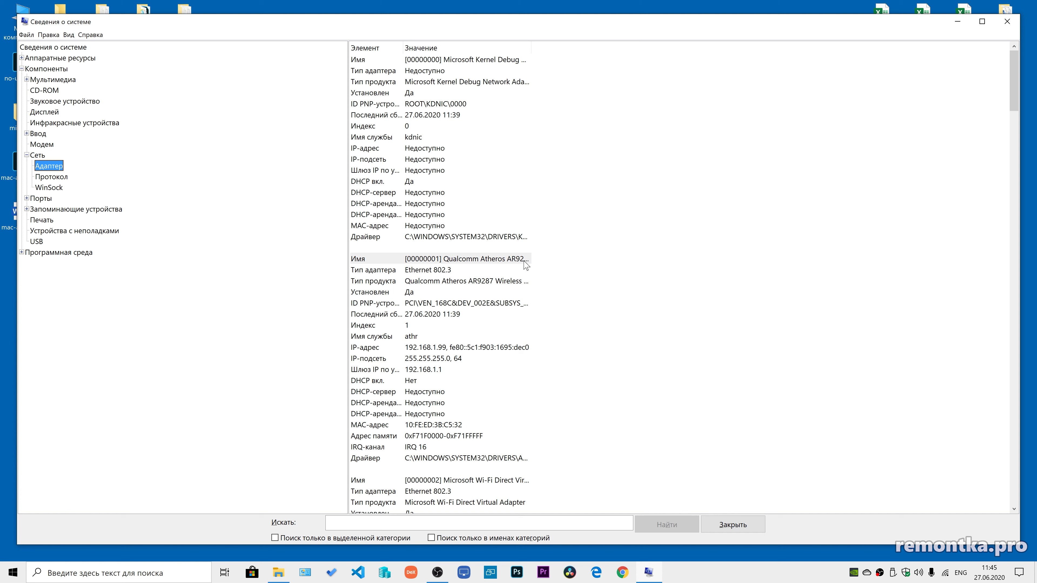
{"action": "left_click", "coordinate": [424, 428]}
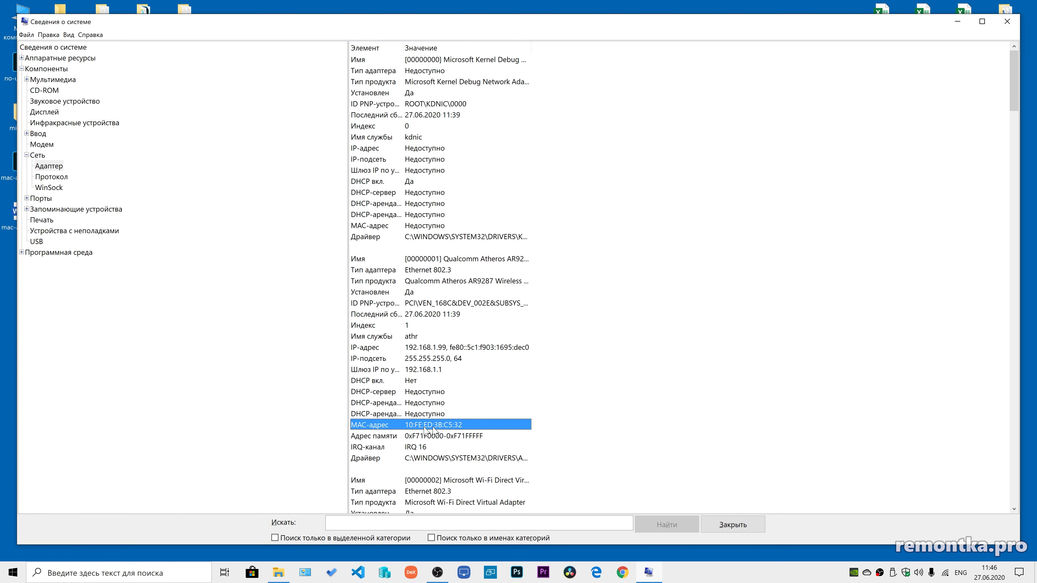
{"action": "scroll", "coordinate": [549, 348], "scroll_direction": "down", "scroll_amount": 6}
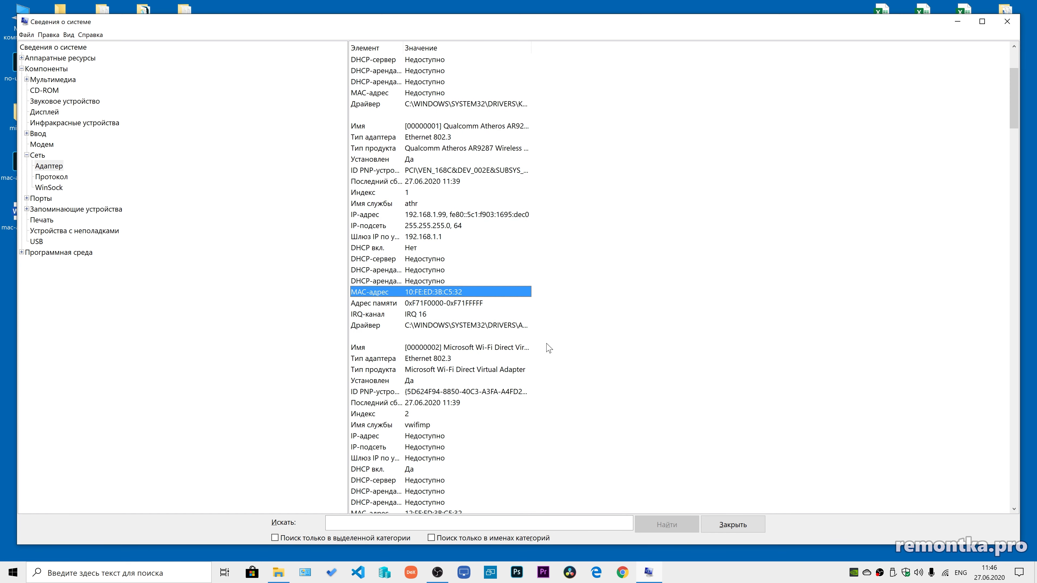
{"action": "scroll", "coordinate": [465, 286], "scroll_direction": "down", "scroll_amount": 1}
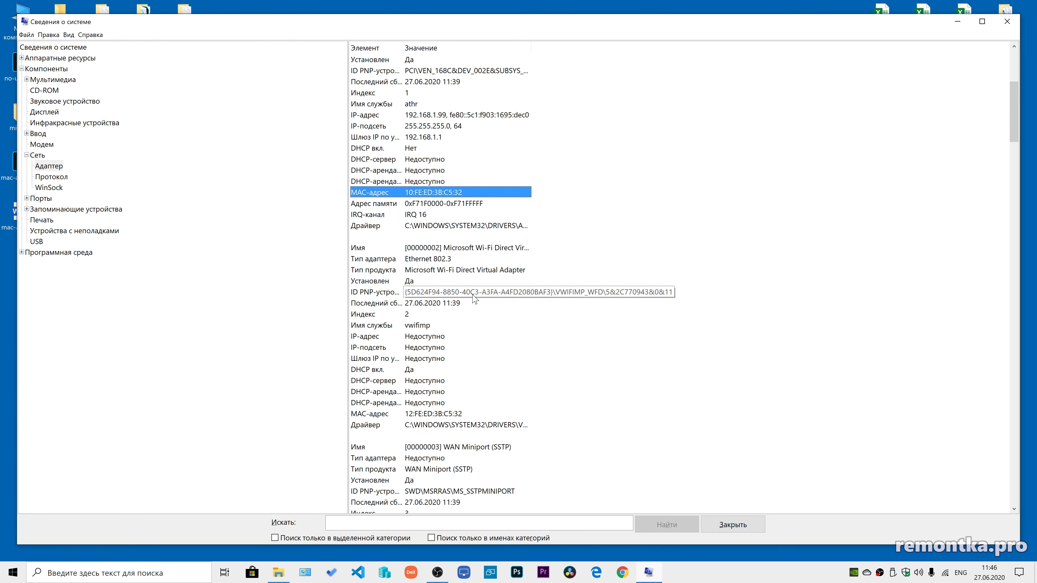
{"action": "scroll", "coordinate": [474, 299], "scroll_direction": "down", "scroll_amount": 3}
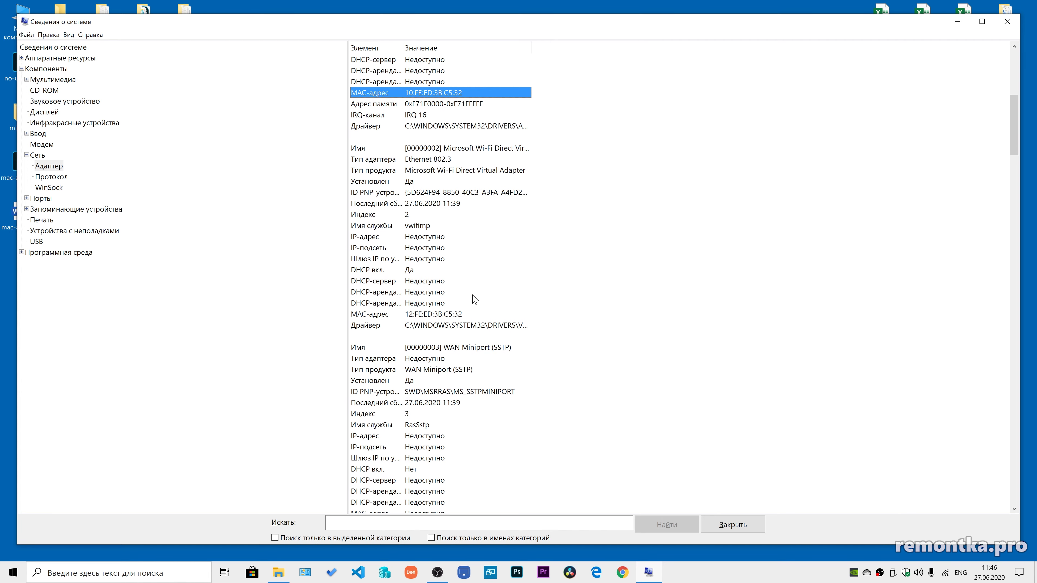
{"action": "scroll", "coordinate": [475, 299], "scroll_direction": "down", "scroll_amount": 16}
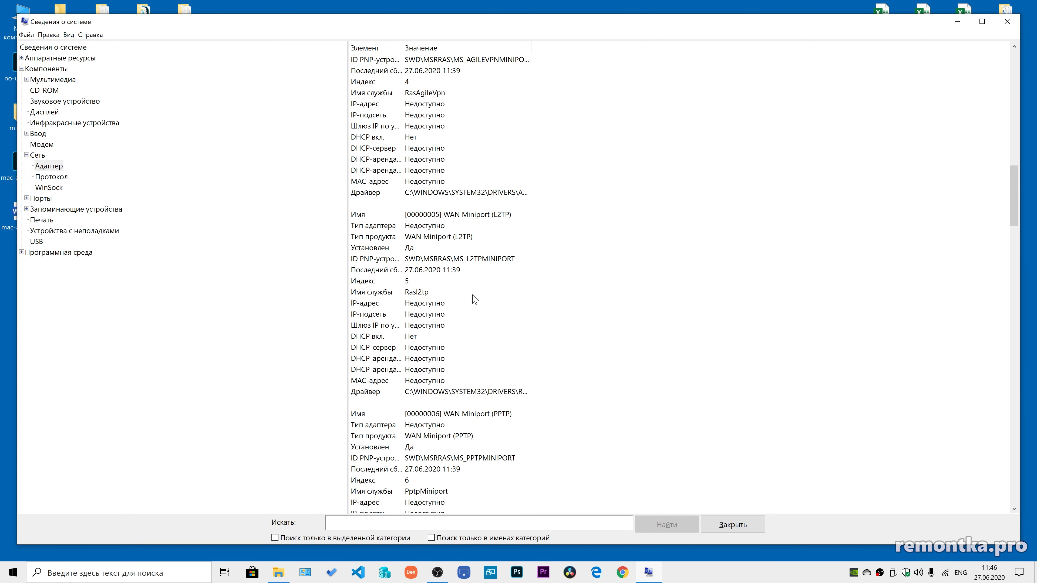
{"action": "scroll", "coordinate": [474, 299], "scroll_direction": "up", "scroll_amount": 10}
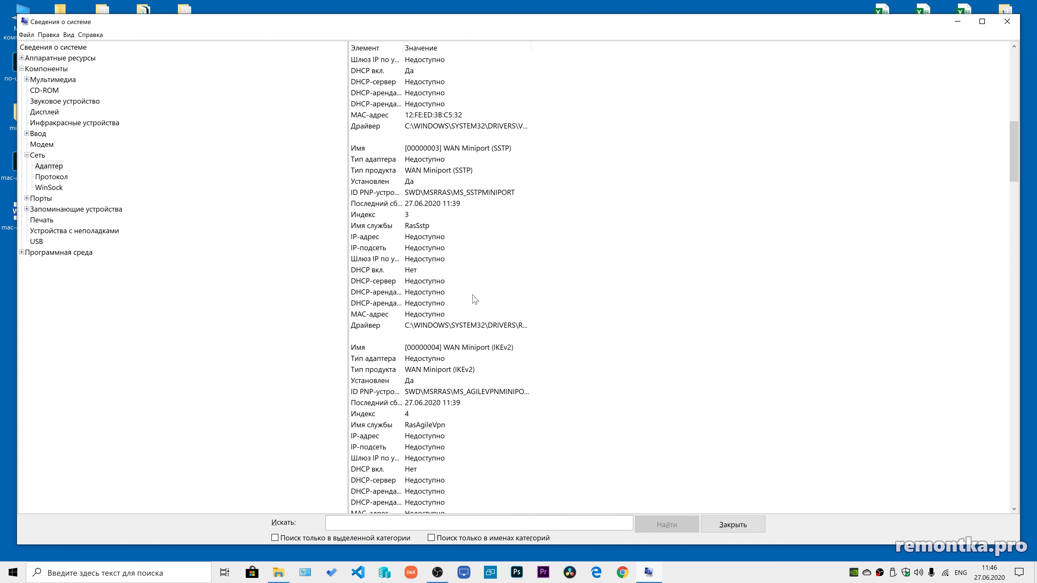
{"action": "scroll", "coordinate": [474, 299], "scroll_direction": "up", "scroll_amount": 14}
{"action": "scroll", "coordinate": [474, 299], "scroll_direction": "up", "scroll_amount": 2}
{"action": "scroll", "coordinate": [474, 299], "scroll_direction": "down", "scroll_amount": 20}
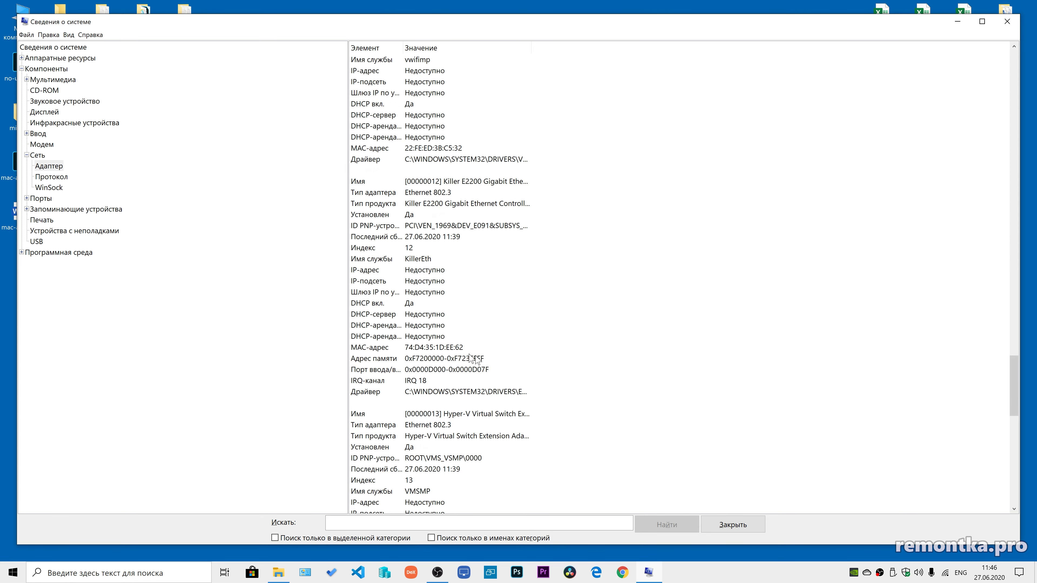
{"action": "left_click", "coordinate": [395, 183]}
{"action": "left_click", "coordinate": [371, 348]}
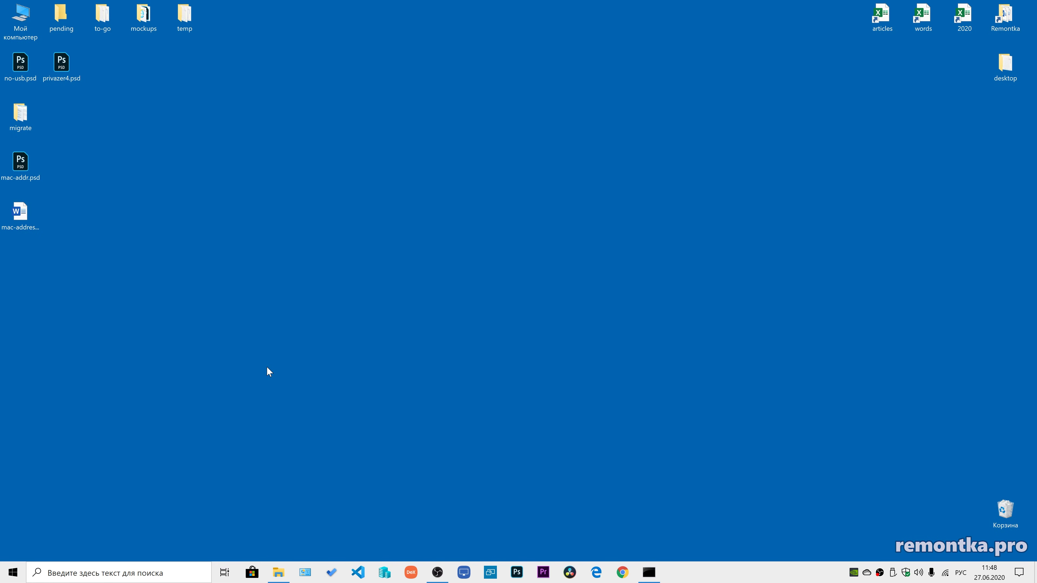
Step: Open Command Prompt (Командная строка) as administrator and run ipconfig /all
{"action": "left_click", "coordinate": [119, 577]}
{"action": "type", "text": "к"}
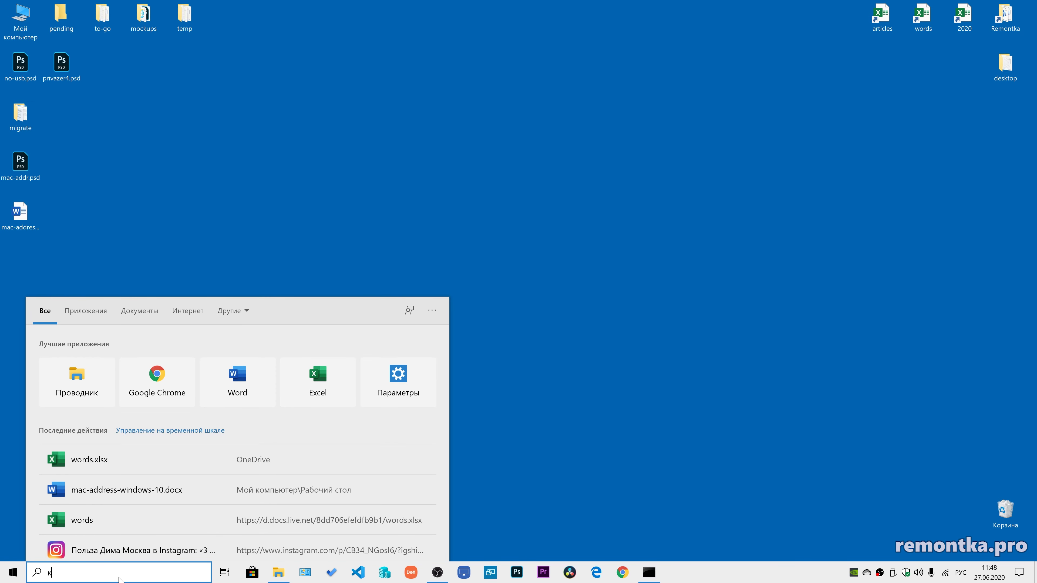
{"action": "type", "text": "оман"}
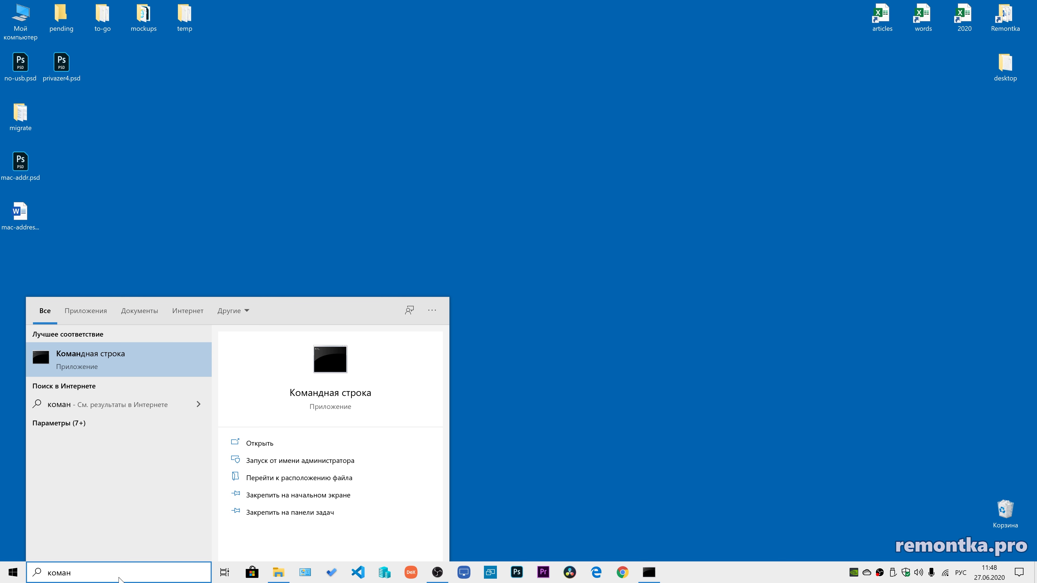
{"action": "key", "text": "ctrl+shift+Return"}
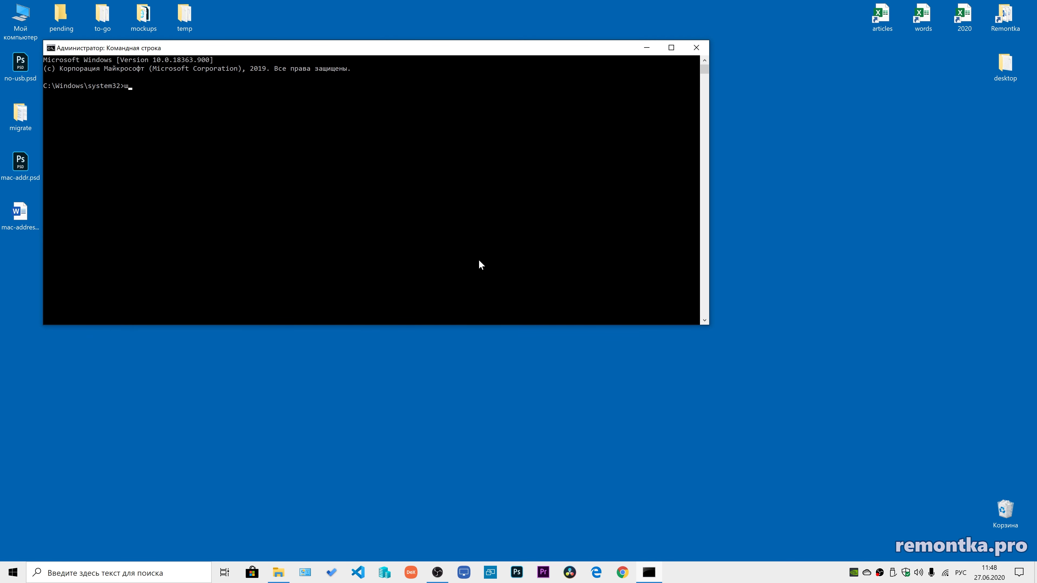
{"action": "key", "text": "alt+shift"}
{"action": "type", "text": "ipconfig /all"}
{"action": "key", "text": "Return"}
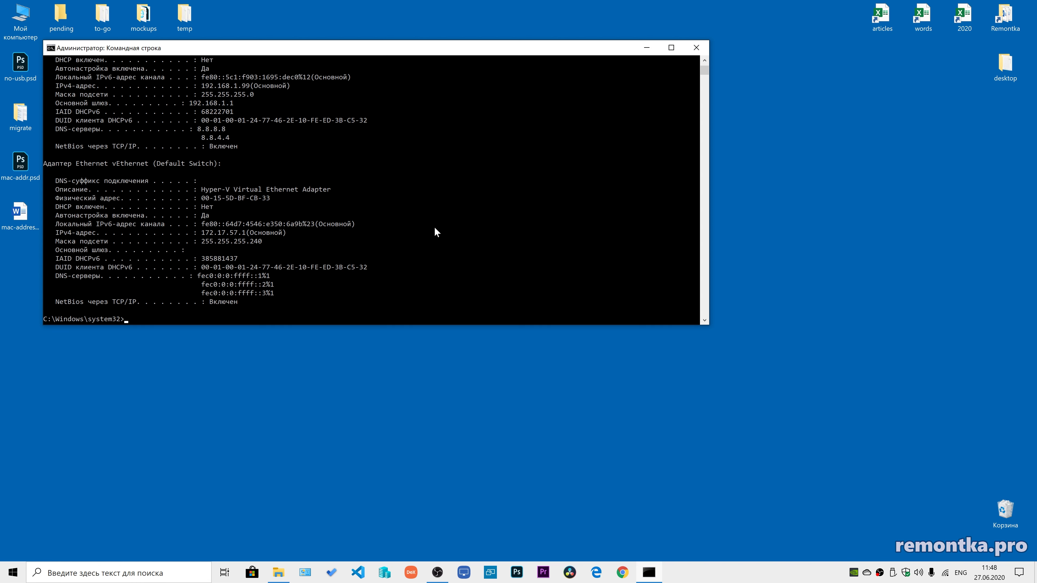
Step: Find and select the Killer E2200 Ethernet adapter's physical address in the command output, and close Command Prompt
{"action": "scroll", "coordinate": [435, 228], "scroll_direction": "up", "scroll_amount": 3}
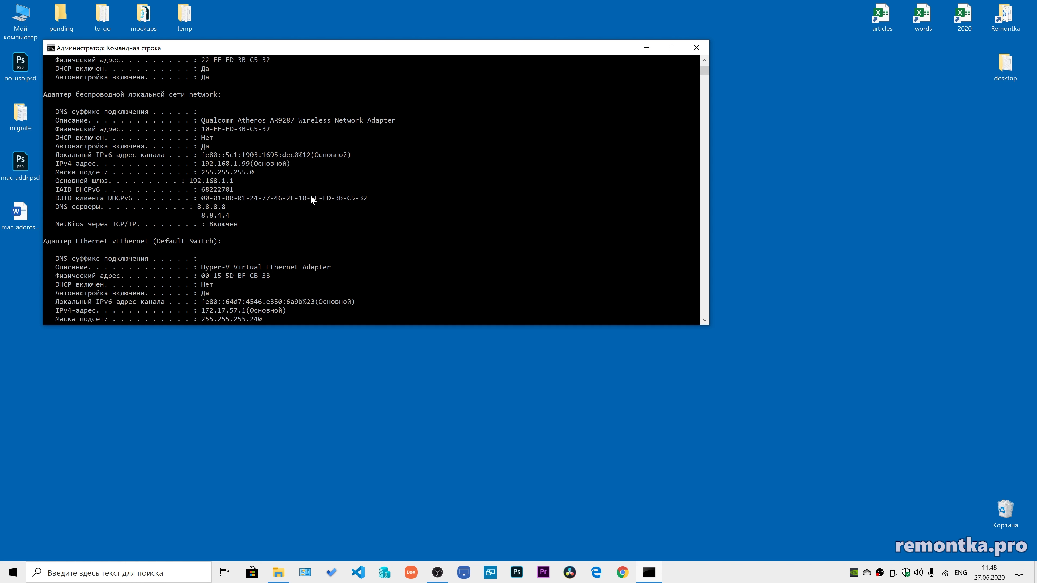
{"action": "scroll", "coordinate": [320, 197], "scroll_direction": "up", "scroll_amount": 6}
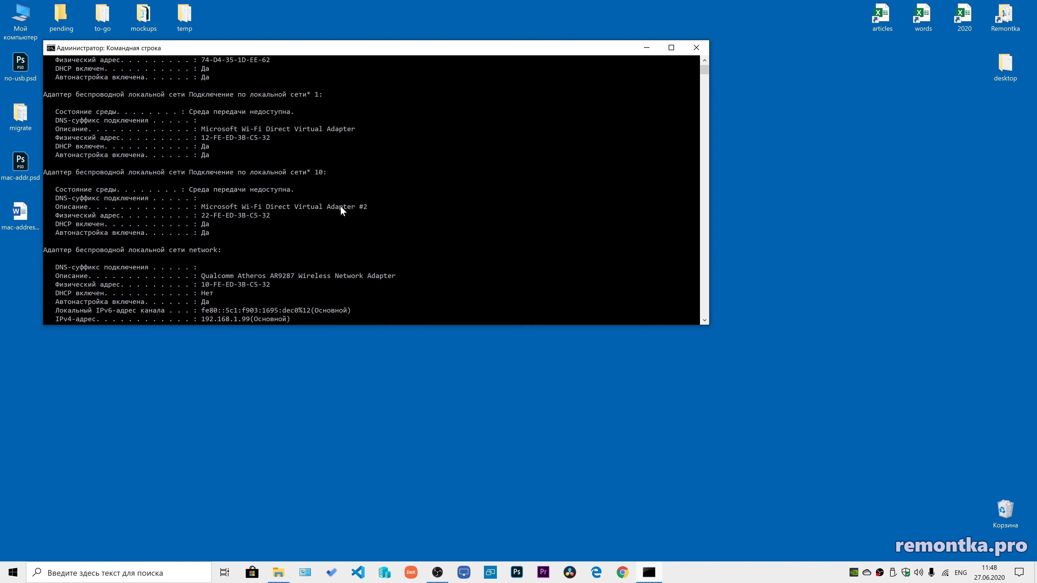
{"action": "scroll", "coordinate": [340, 207], "scroll_direction": "up", "scroll_amount": 3}
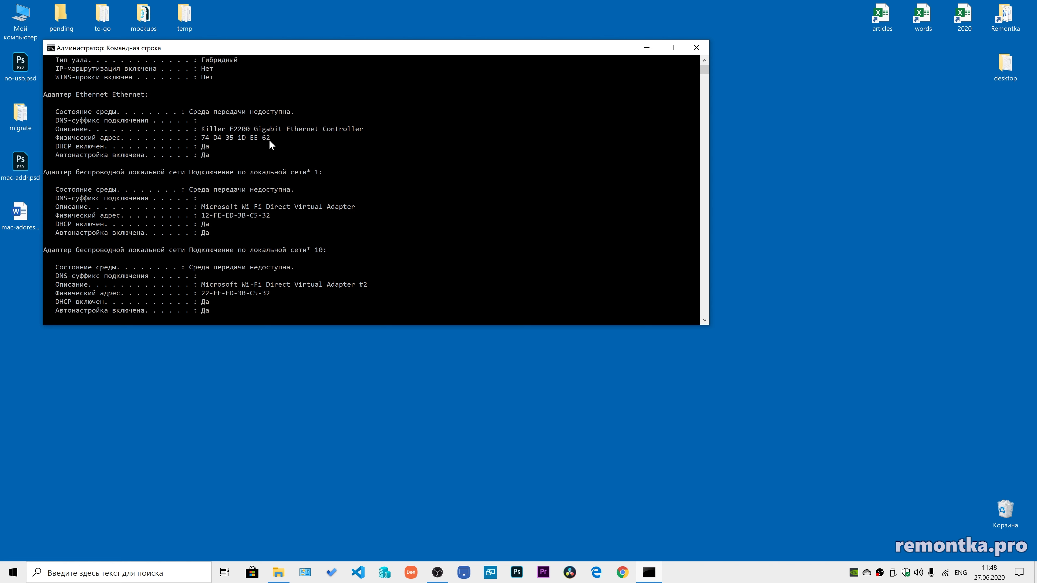
{"action": "left_click_drag", "start_coordinate": [270, 141], "coordinate": [201, 138]}
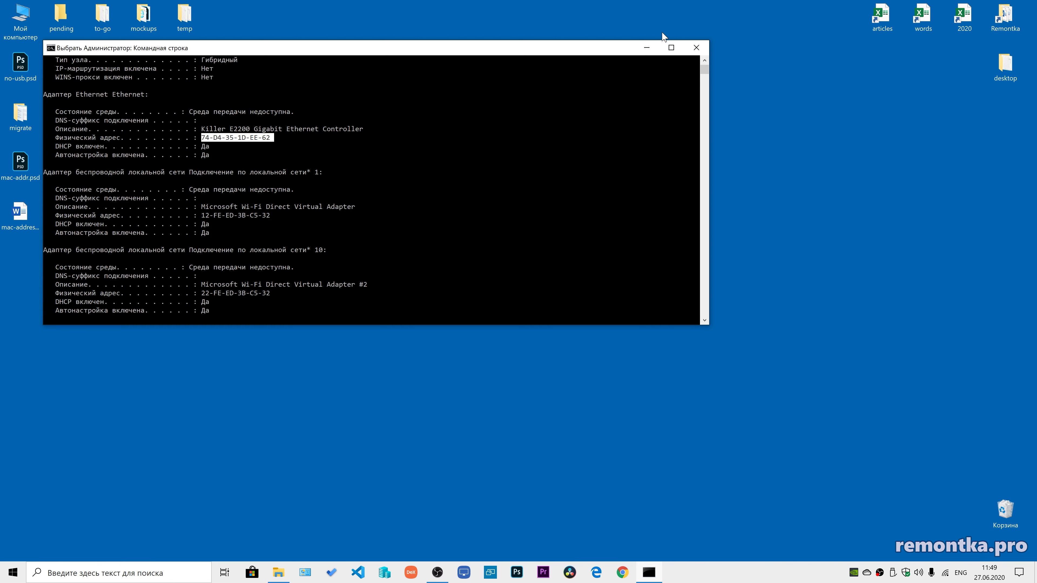
{"action": "left_click", "coordinate": [704, 47]}
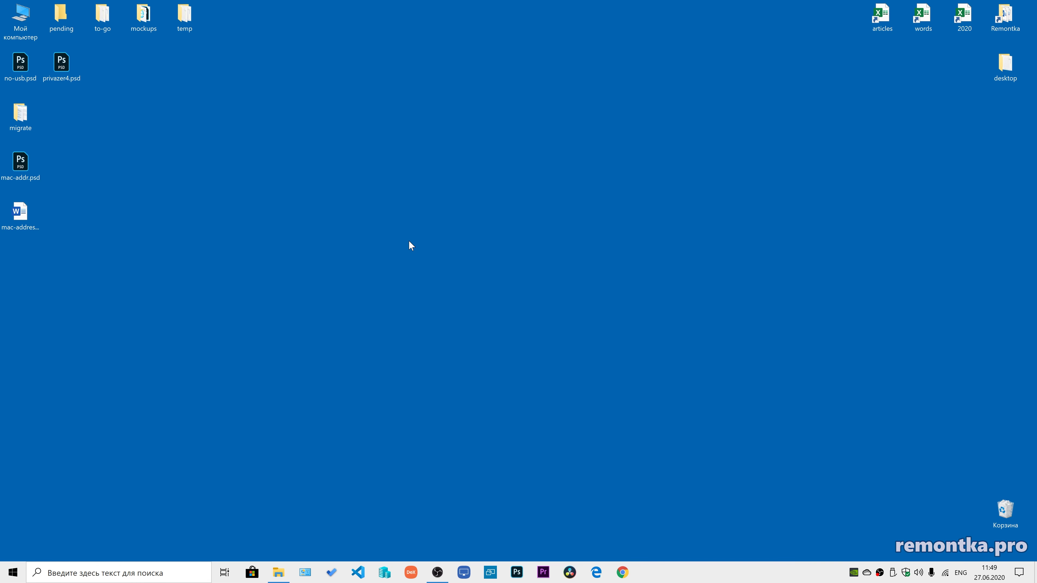
Step: Open Network Connections with ncpa.cpl and bring up the properties of the "network" wireless connection
{"action": "key", "text": "super+r"}
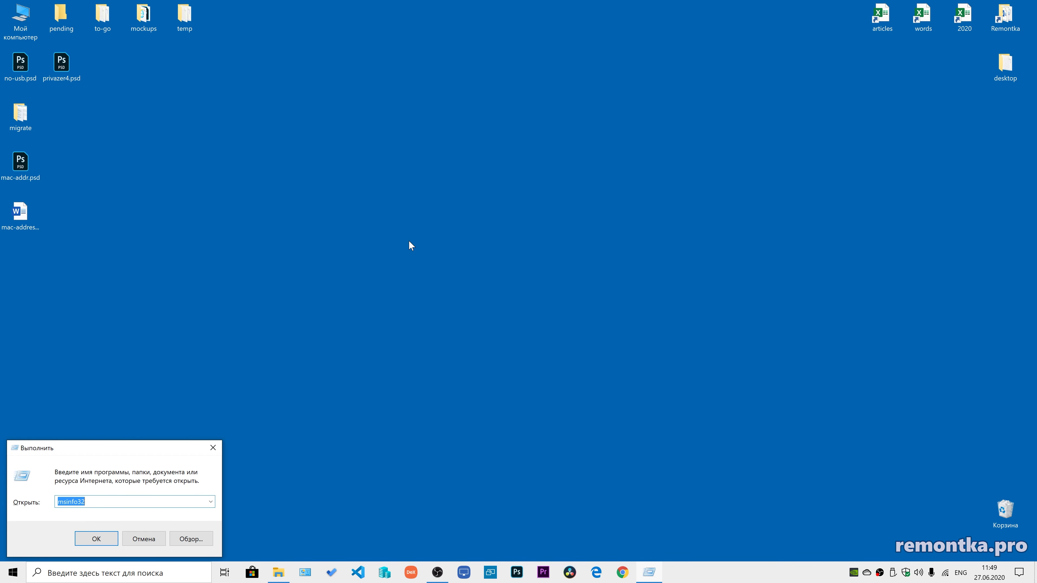
{"action": "type", "text": "nc"}
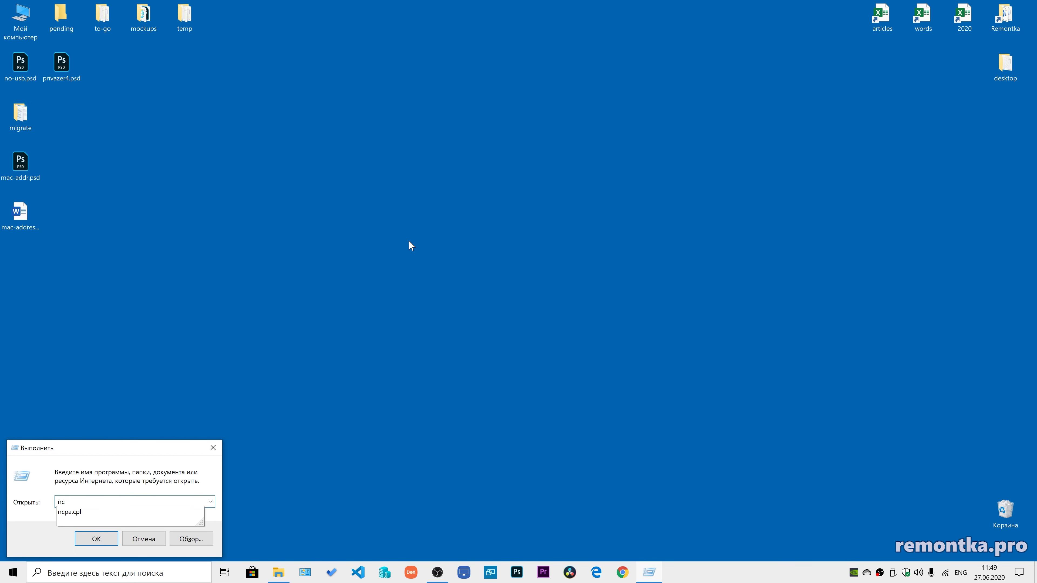
{"action": "type", "text": "pa.cpl"}
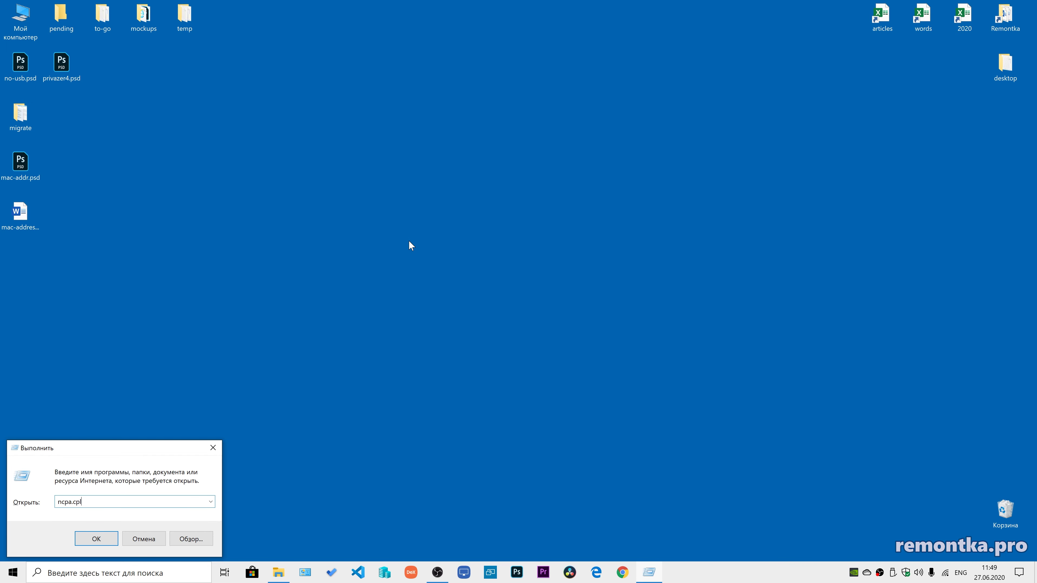
{"action": "key", "text": "Return"}
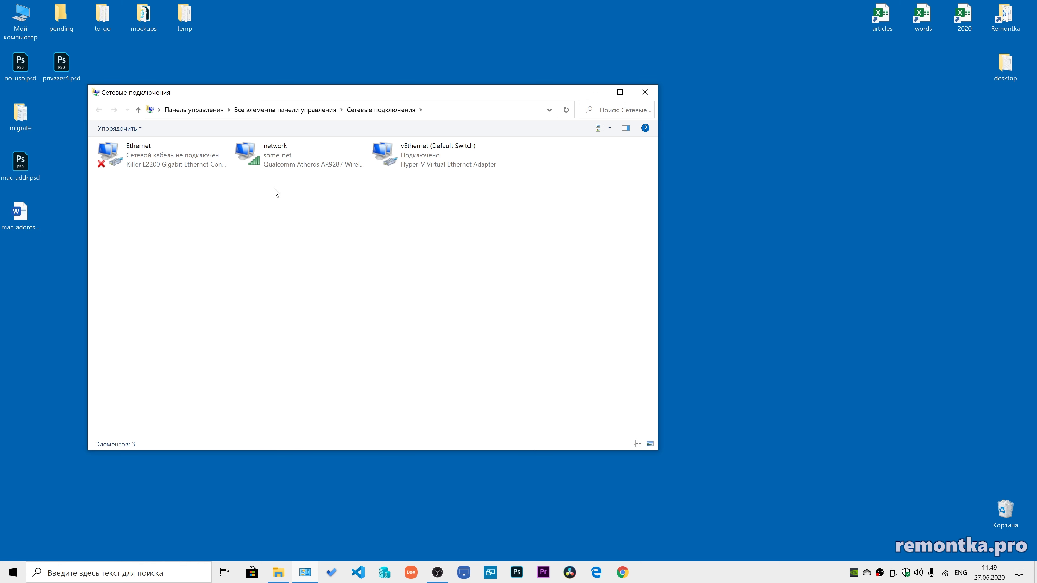
{"action": "right_click", "coordinate": [279, 156]}
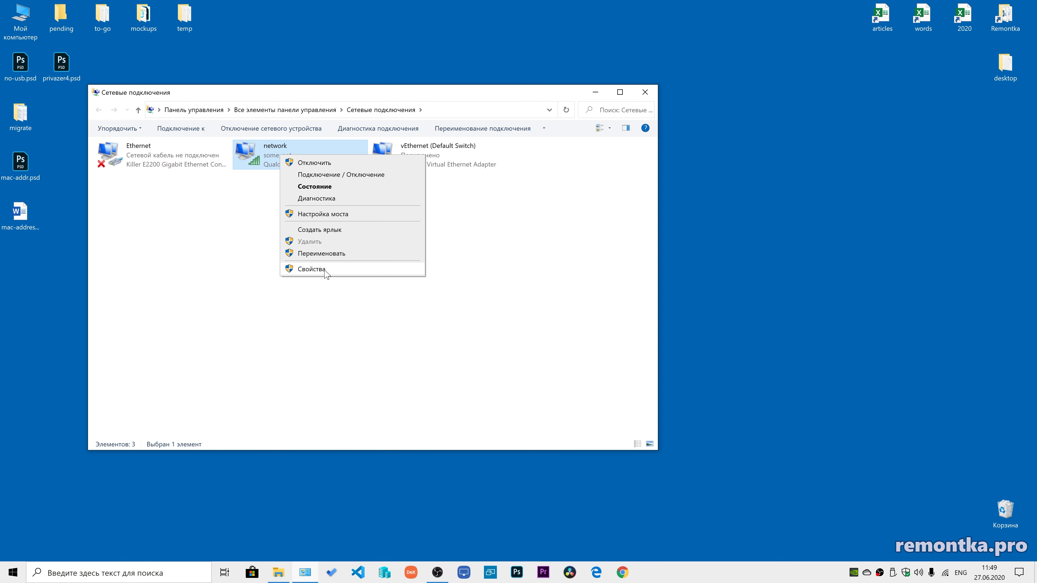
{"action": "left_click", "coordinate": [311, 269]}
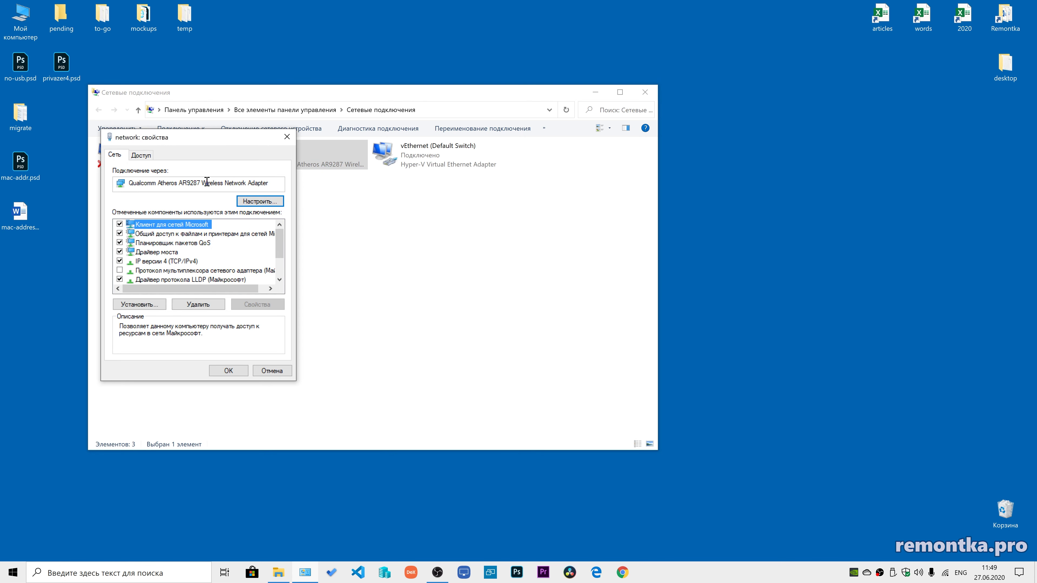
Step: Reveal the MAC address of the Qualcomm Atheros AR9287 adapter in the "network" connection's properties, and close the properties
{"action": "mouse_move", "coordinate": [205, 183]}
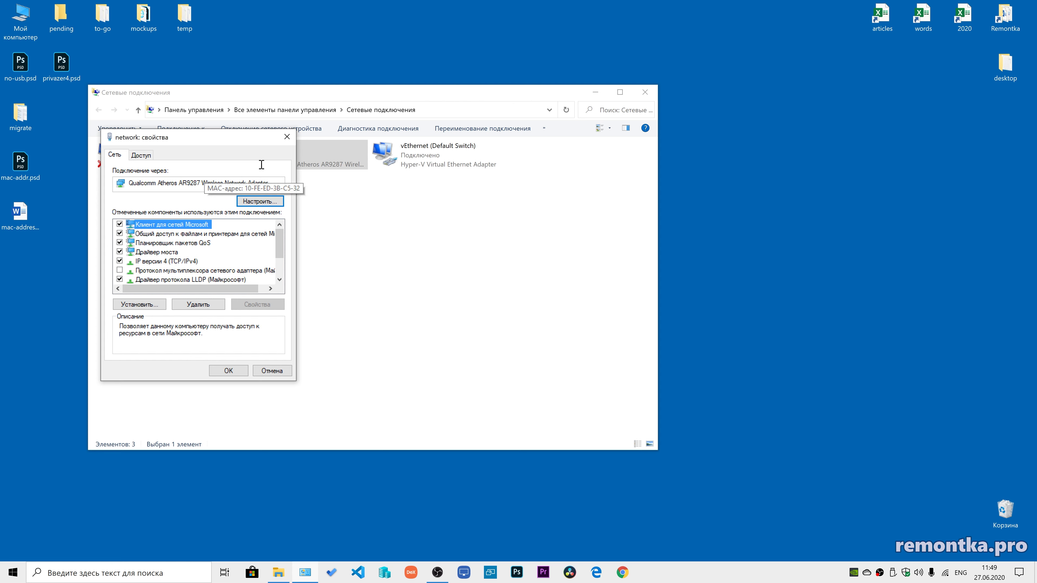
{"action": "left_click", "coordinate": [287, 137]}
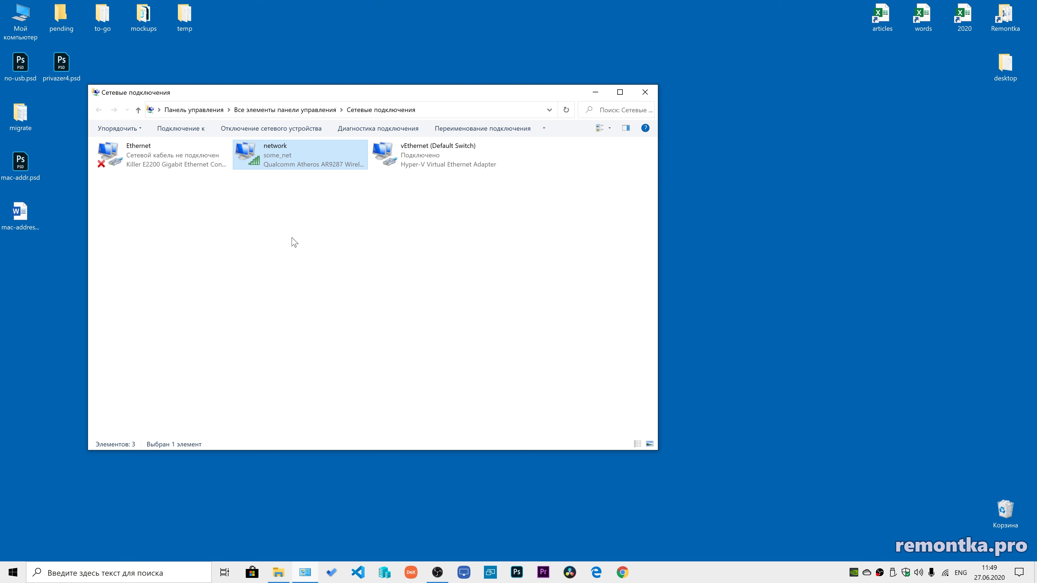
Step: Open the "network" connection's status details (Сведения), select the physical address (Физический адрес) entry, and close the details
{"action": "right_click", "coordinate": [268, 161]}
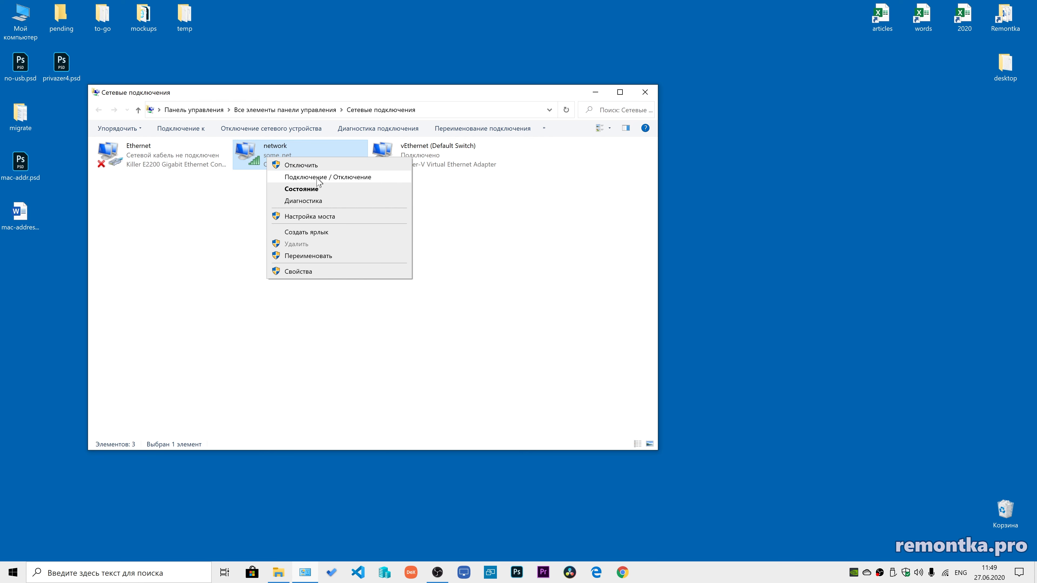
{"action": "left_click", "coordinate": [315, 192]}
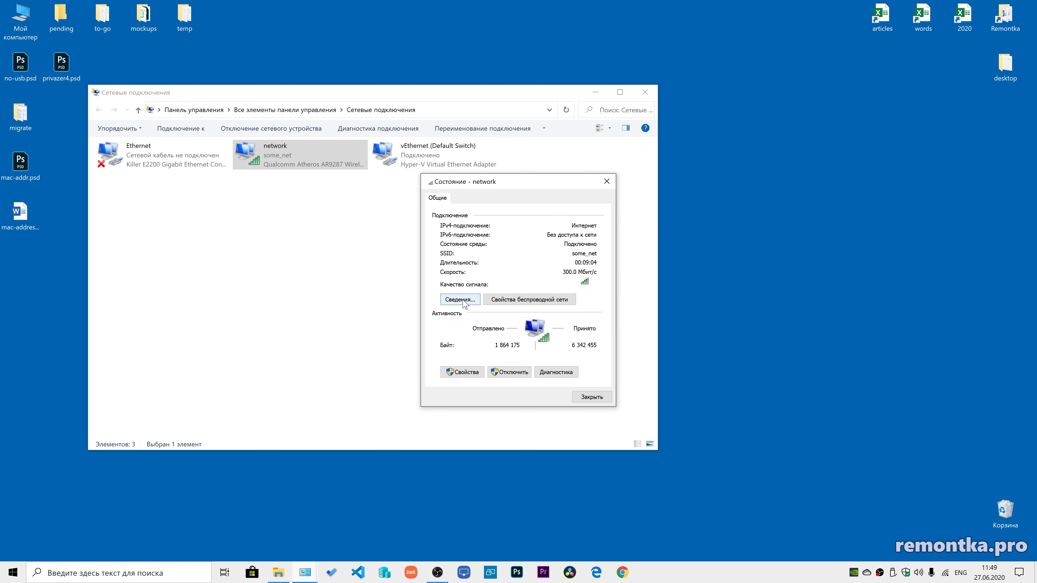
{"action": "left_click", "coordinate": [462, 302]}
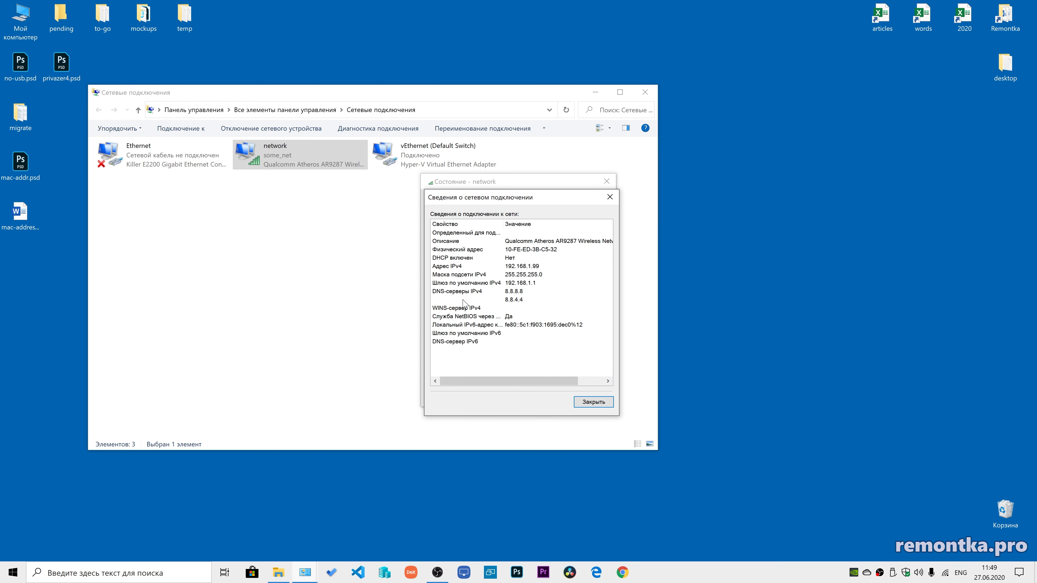
{"action": "left_click", "coordinate": [467, 250]}
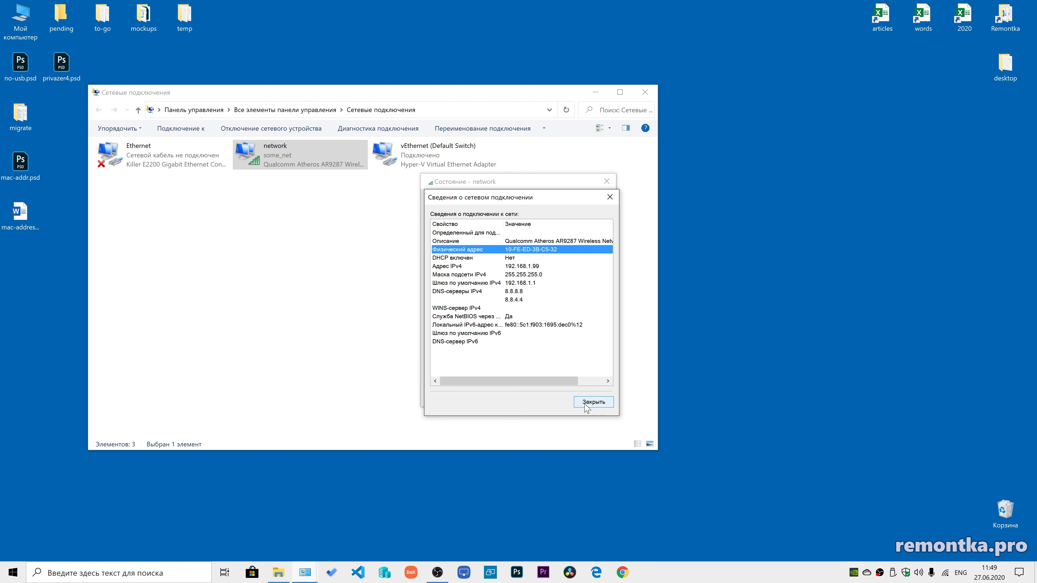
{"action": "left_click", "coordinate": [593, 403]}
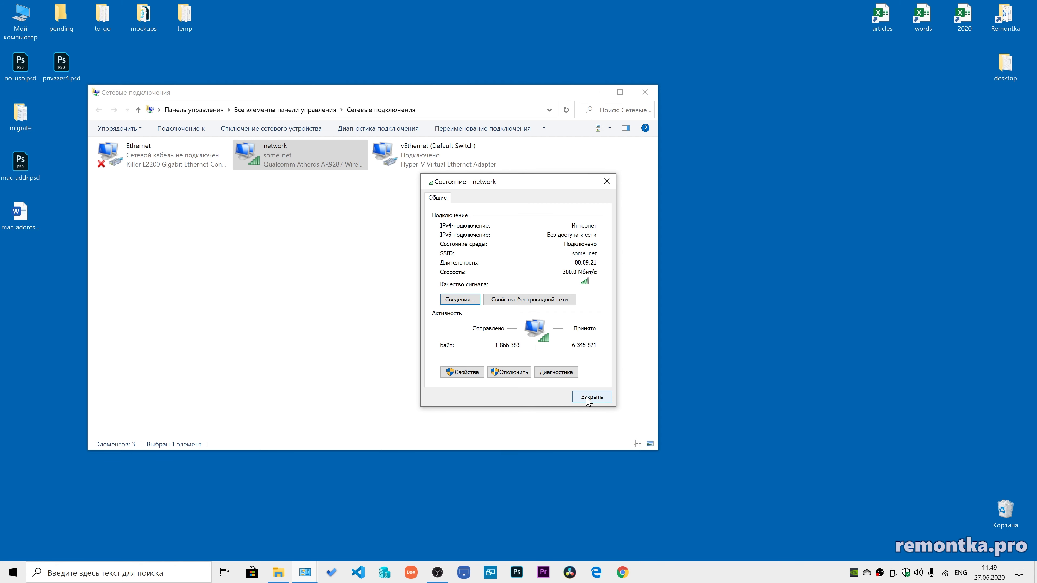